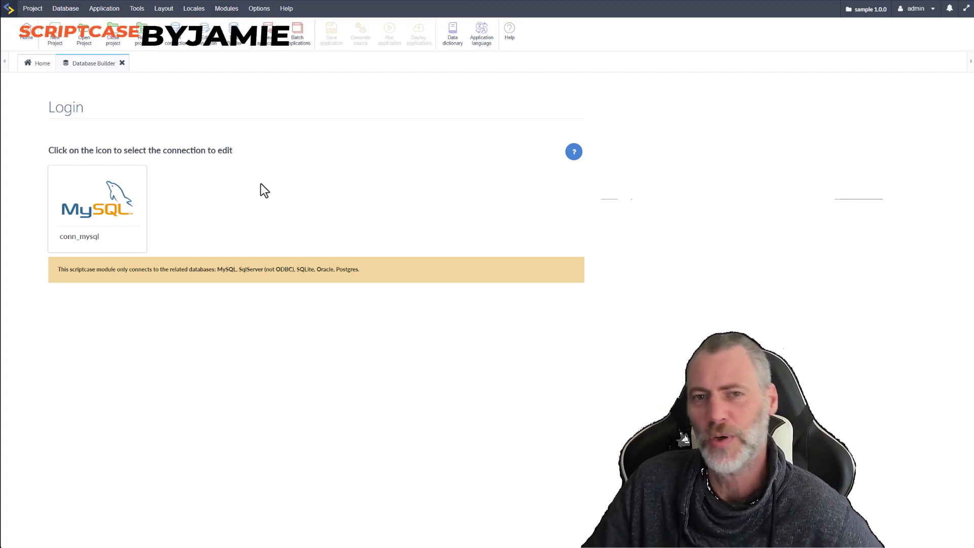
Open the conn_mysql connection and bring up the table list of the sample database
left_click(142, 228)
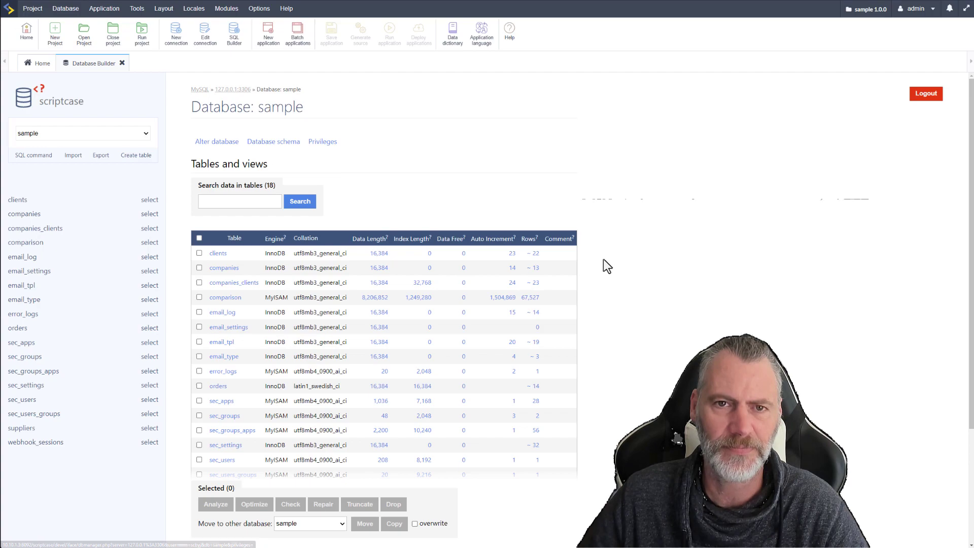
scroll(607, 294, "down", 2)
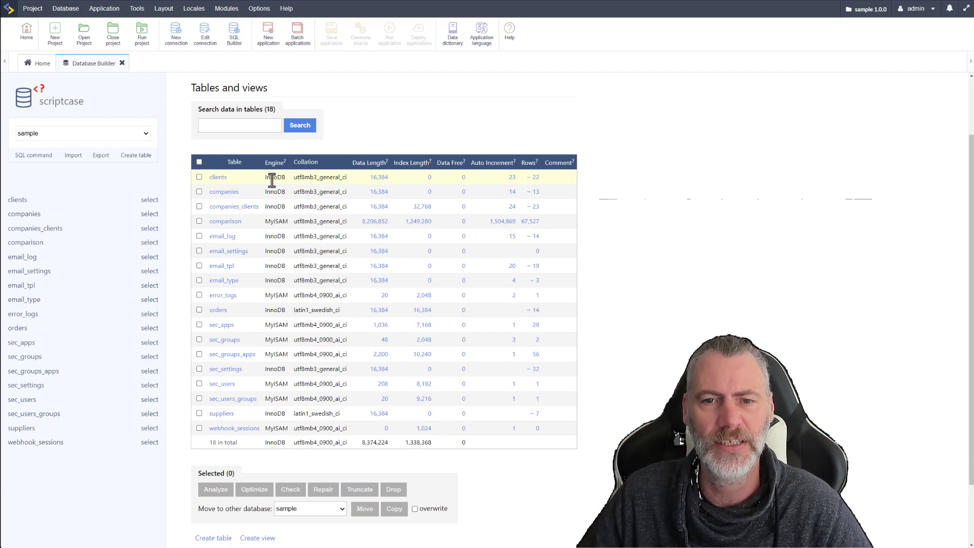
Compare the storage engines and collations of the tables in the sample database
double_click(273, 207)
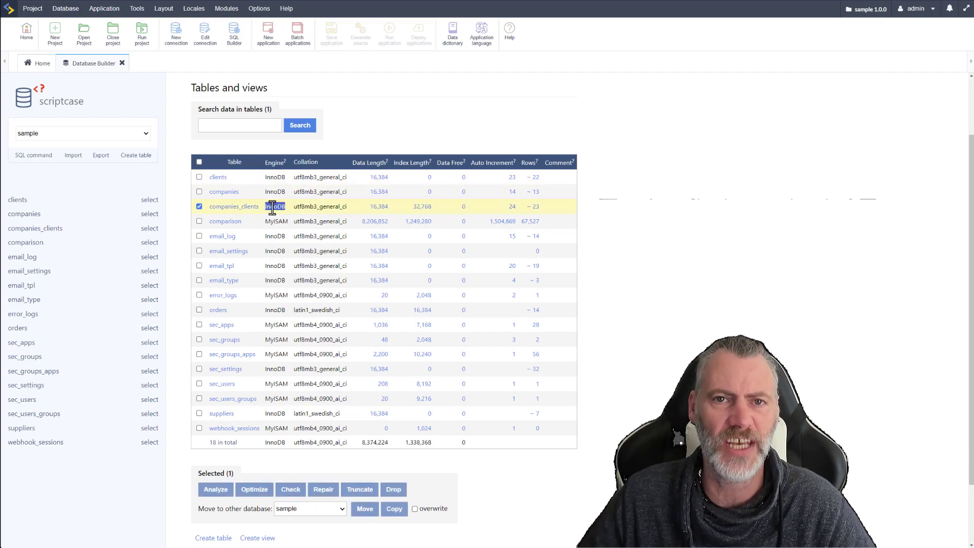
double_click(275, 221)
double_click(275, 296)
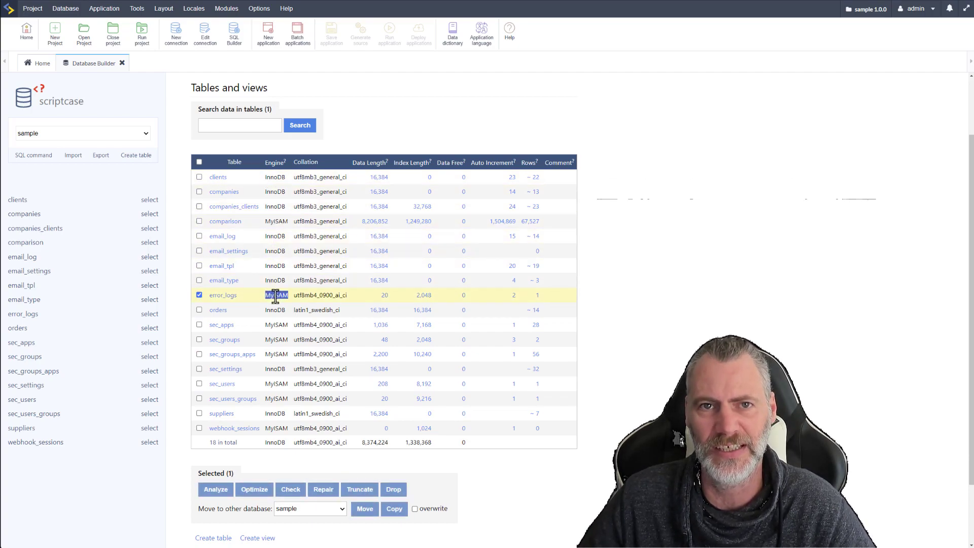
double_click(277, 325)
double_click(276, 340)
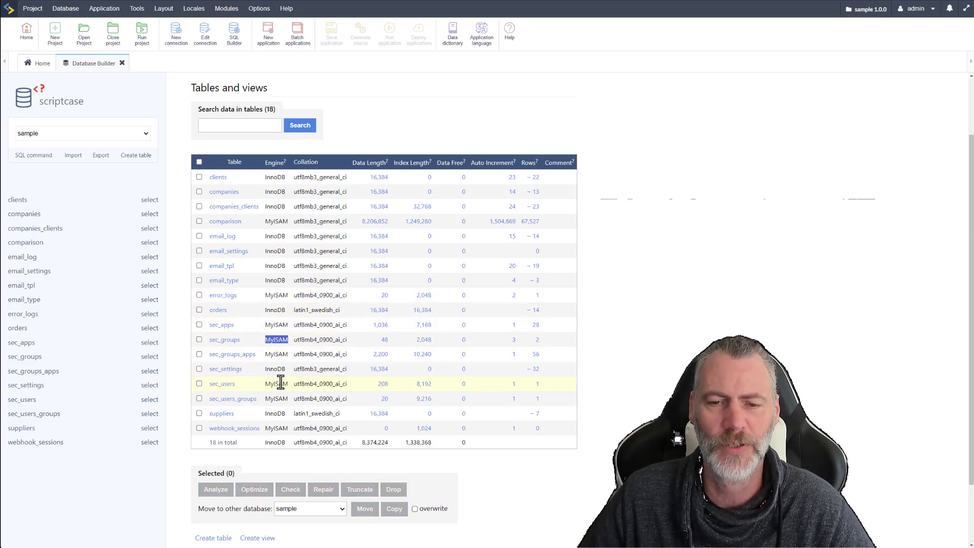
double_click(277, 354)
double_click(275, 369)
double_click(276, 384)
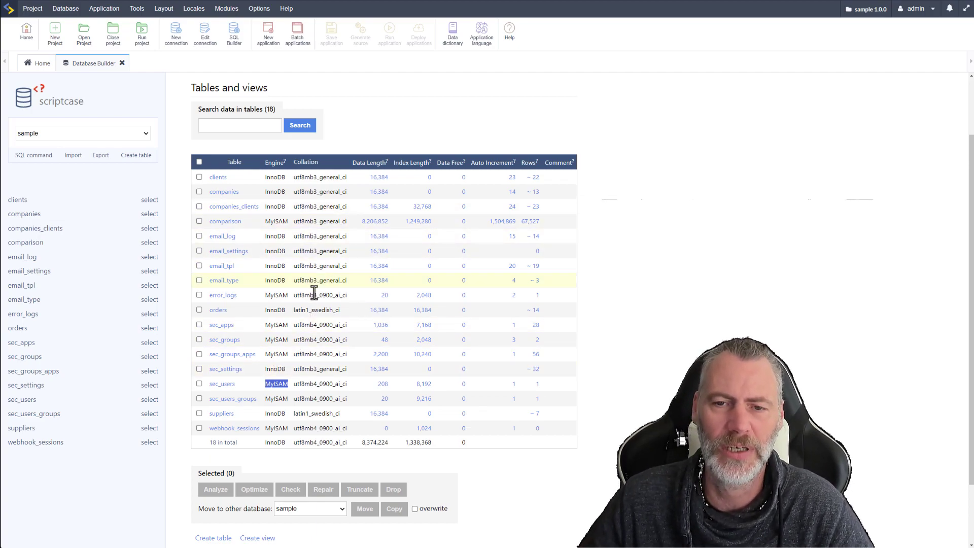
double_click(316, 399)
double_click(313, 413)
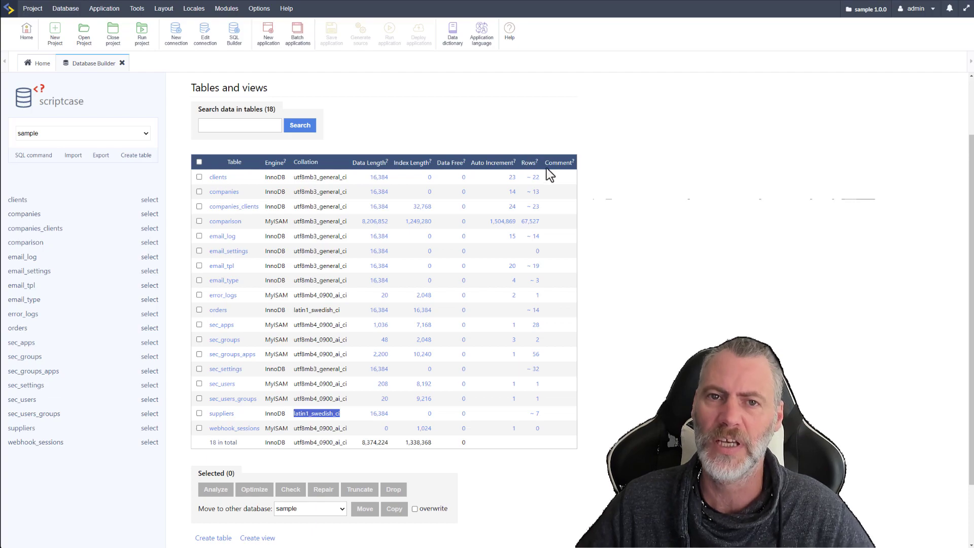
Consult the MySQL documentation for the Data Length column and return to the table list
left_click(387, 164)
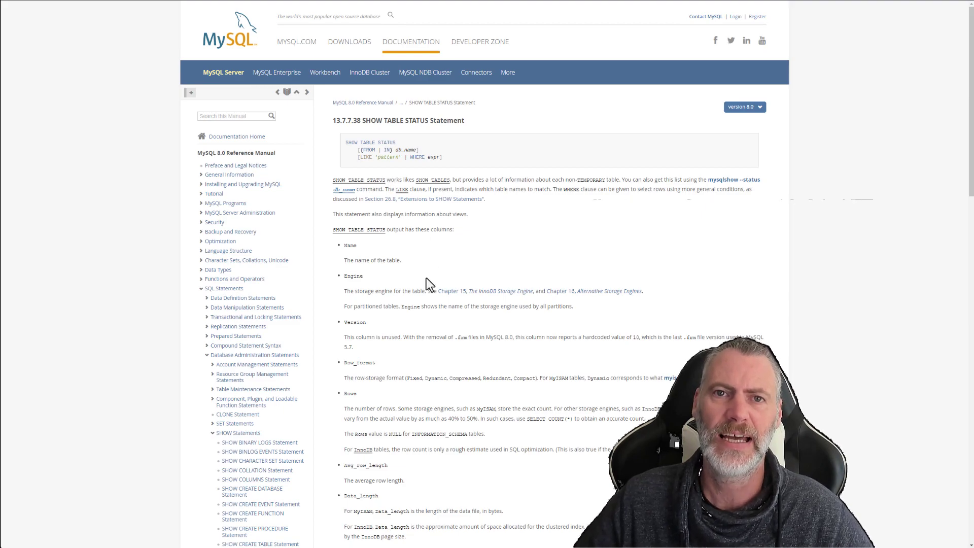
scroll(389, 352, "down", 3)
scroll(389, 351, "up", 3)
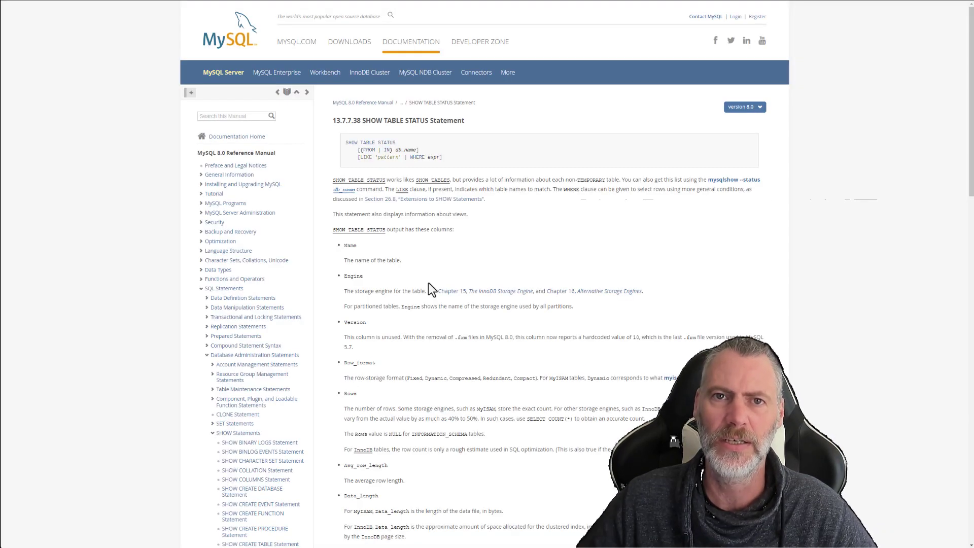
scroll(429, 279, "down", 6)
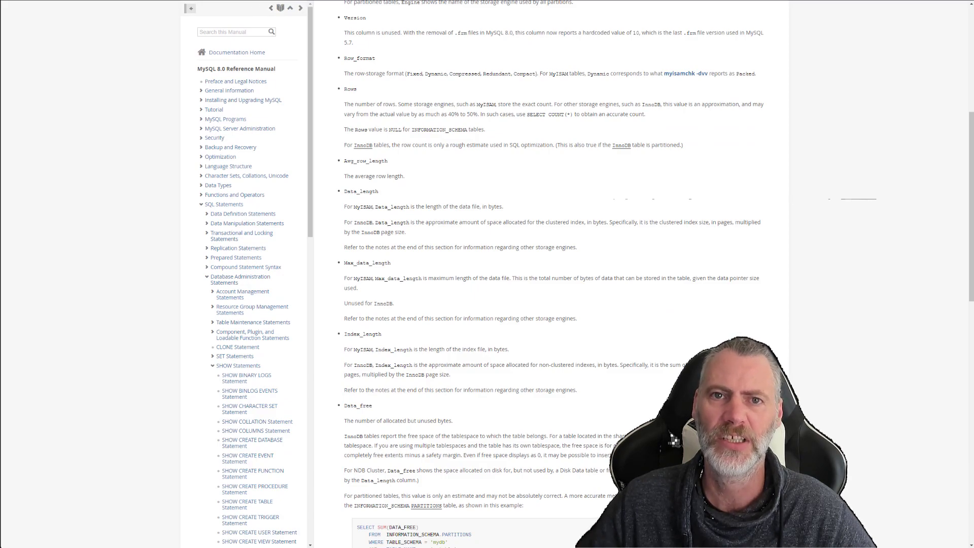
key("ctrl+shift+Tab")
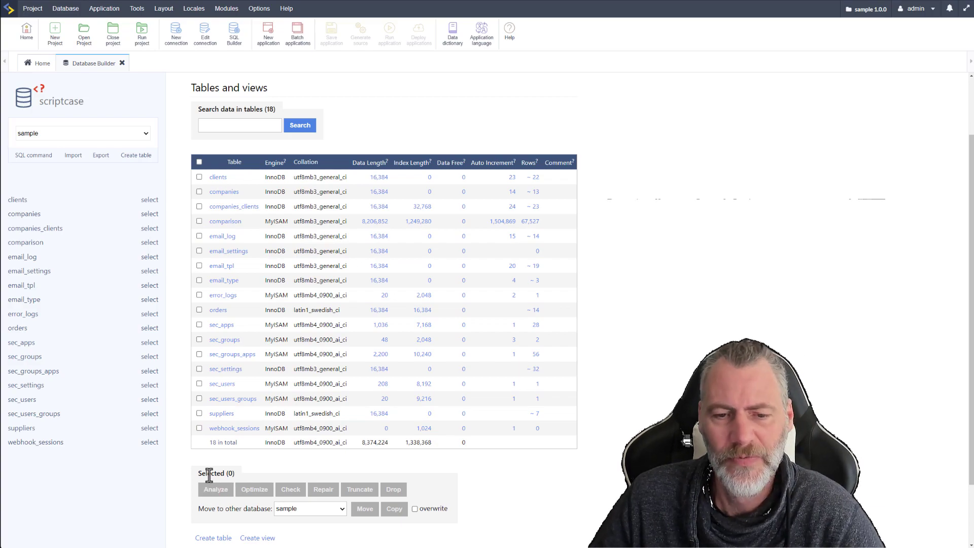
Mark the clients, companies and companies_clients tables and view the databases they can be moved to
left_click_drag(201, 473, 223, 474)
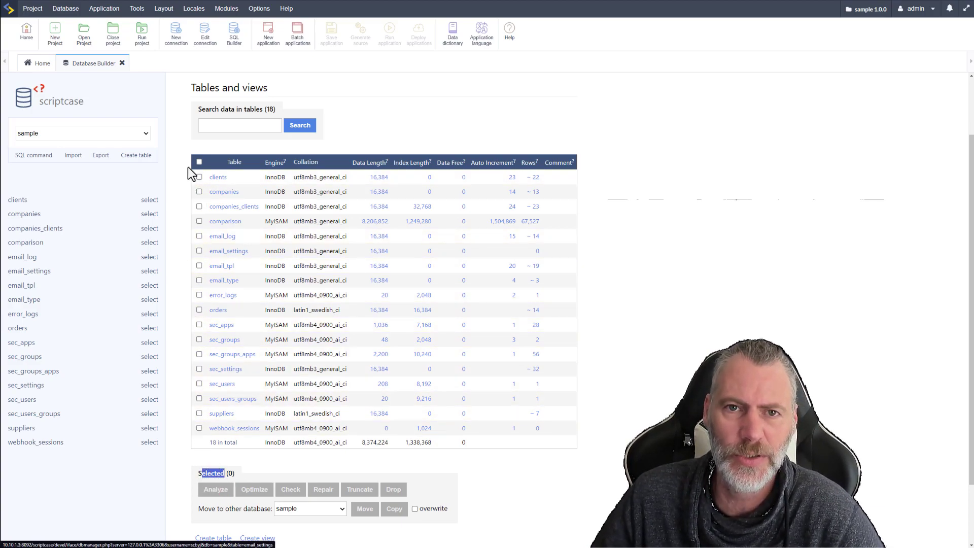
left_click(199, 177)
left_click(199, 191)
left_click(199, 207)
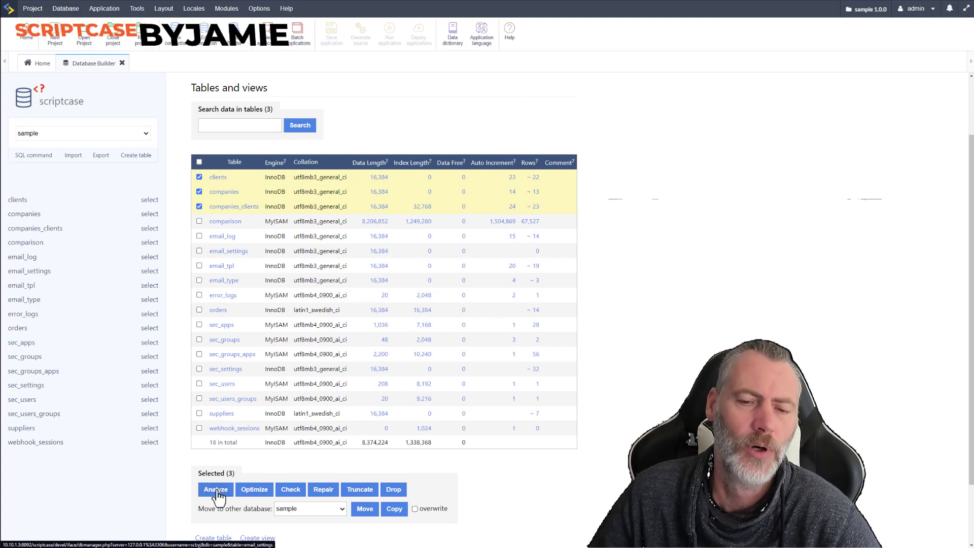
scroll(420, 482, "down", 2)
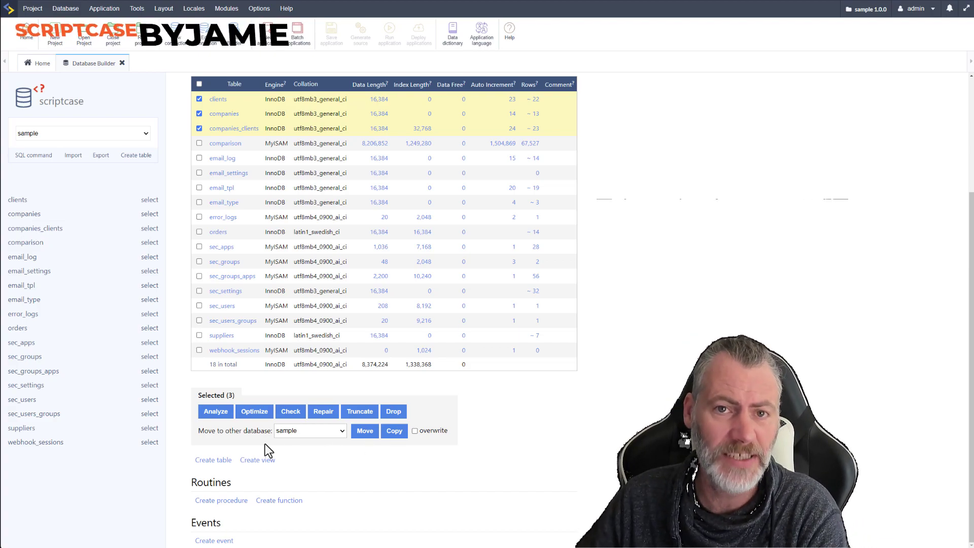
left_click(324, 432)
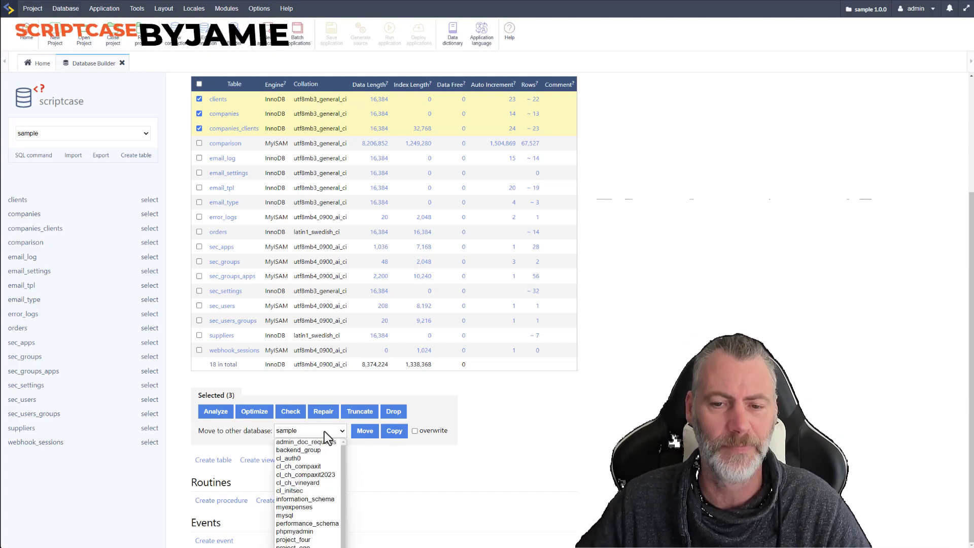
left_click_drag(343, 468, 344, 488)
left_click(366, 456)
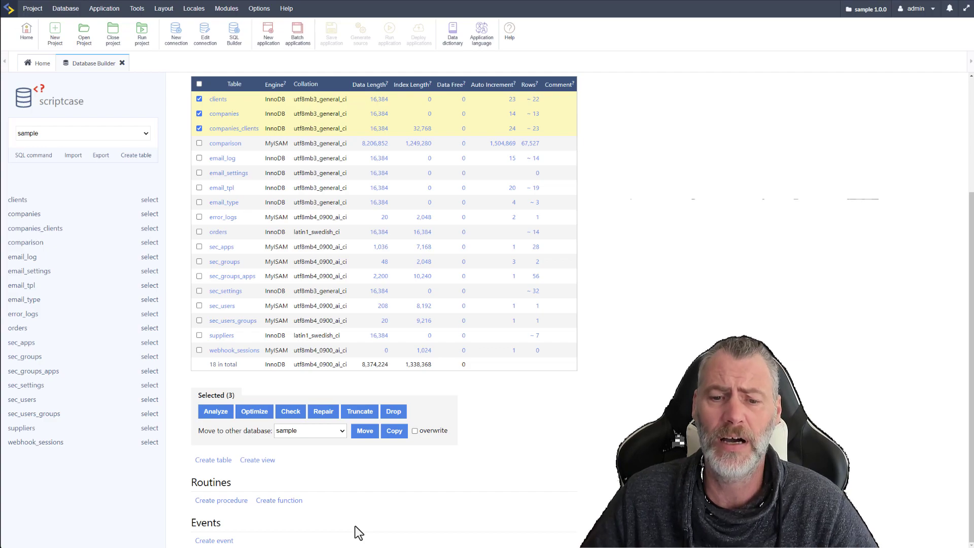
Inspect the form for creating an event and go back to the sample database overview
left_click(213, 541)
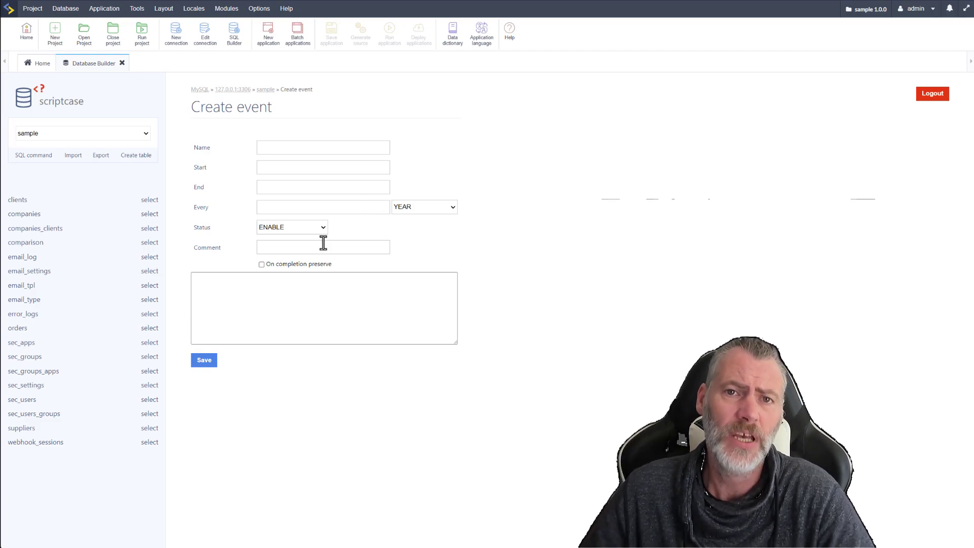
left_click(326, 304)
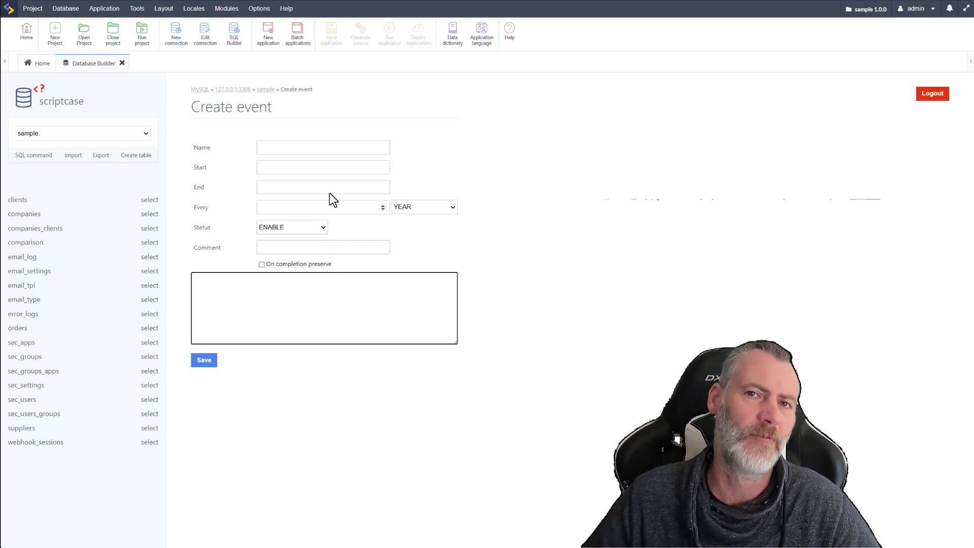
left_click(264, 90)
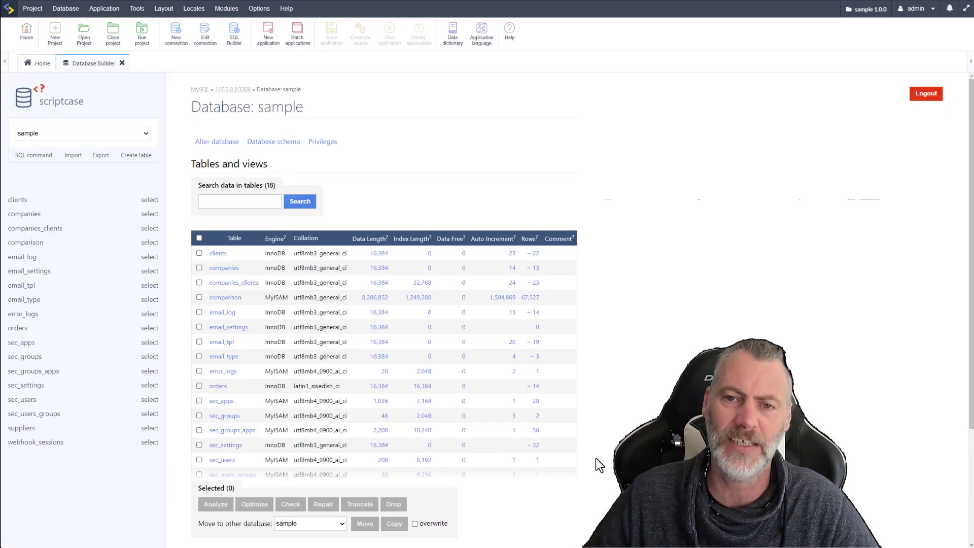
Inspect the form for creating a view and return to the sample database overview
scroll(595, 459, "down", 3)
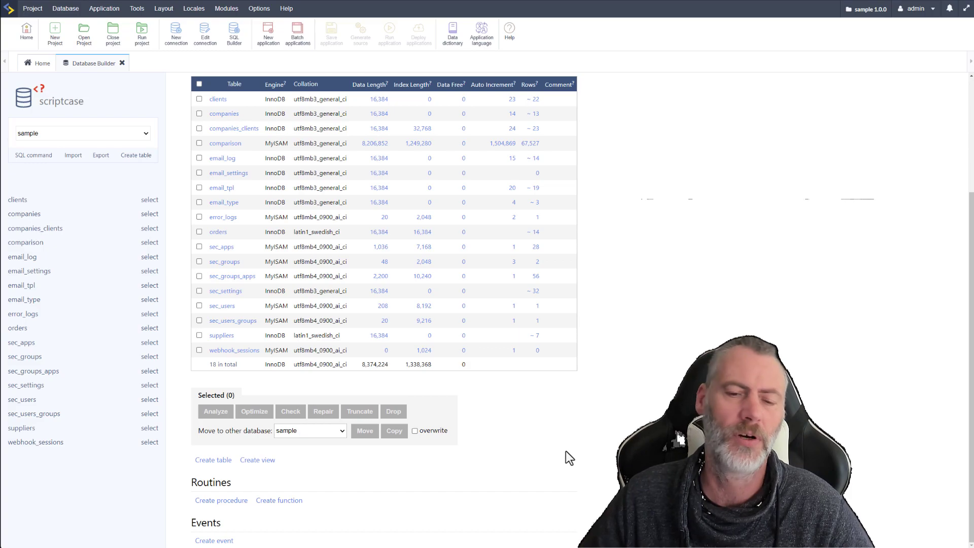
left_click(254, 460)
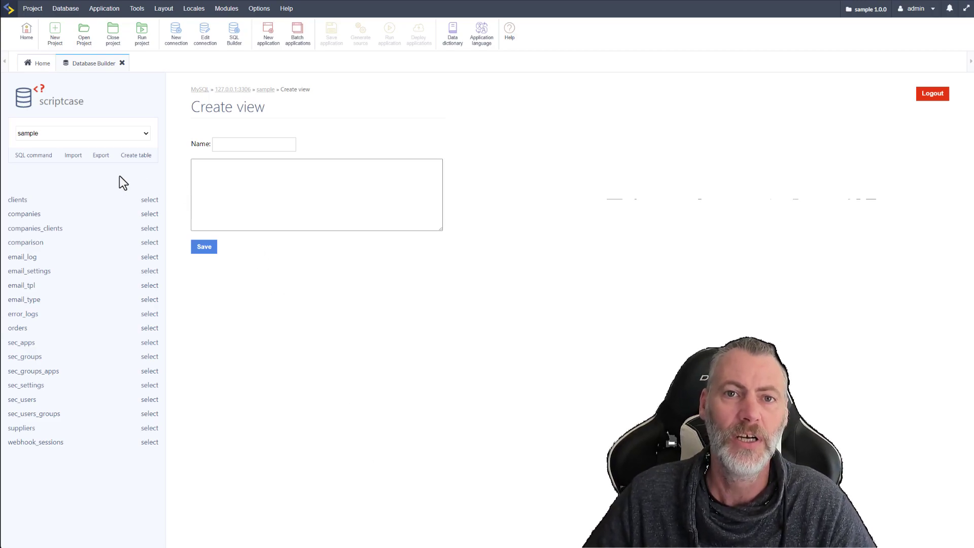
left_click(266, 90)
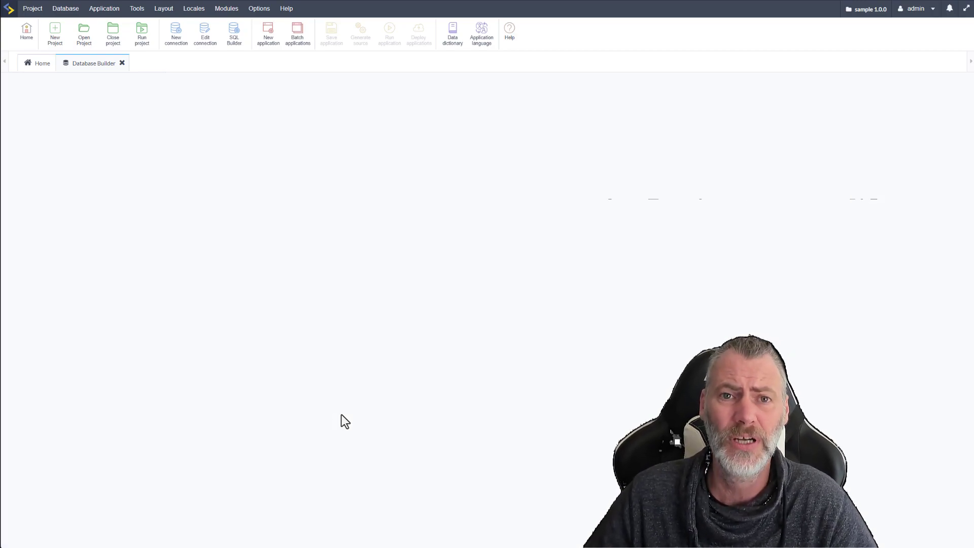
Open the clients table and bring up its columns for altering
scroll(367, 443, "down", 3)
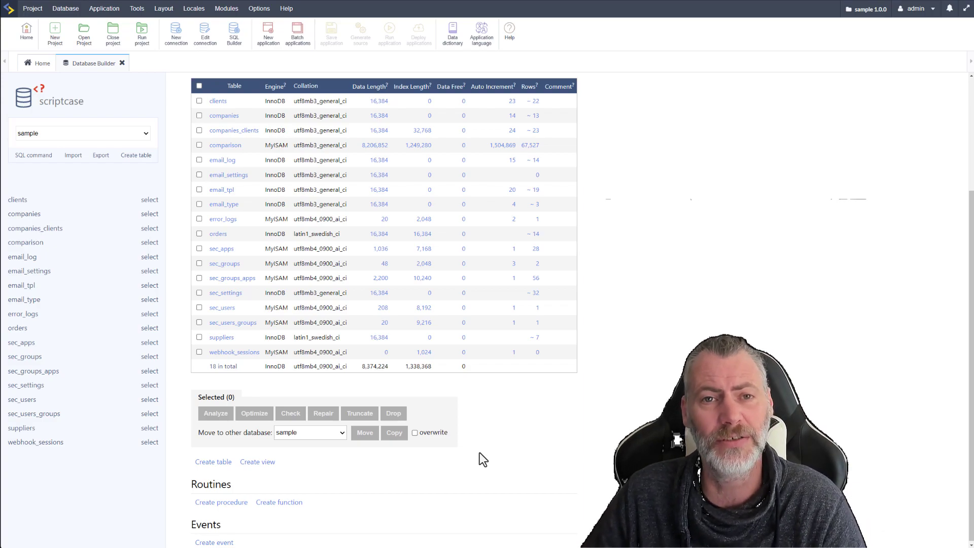
scroll(479, 453, "down", 1)
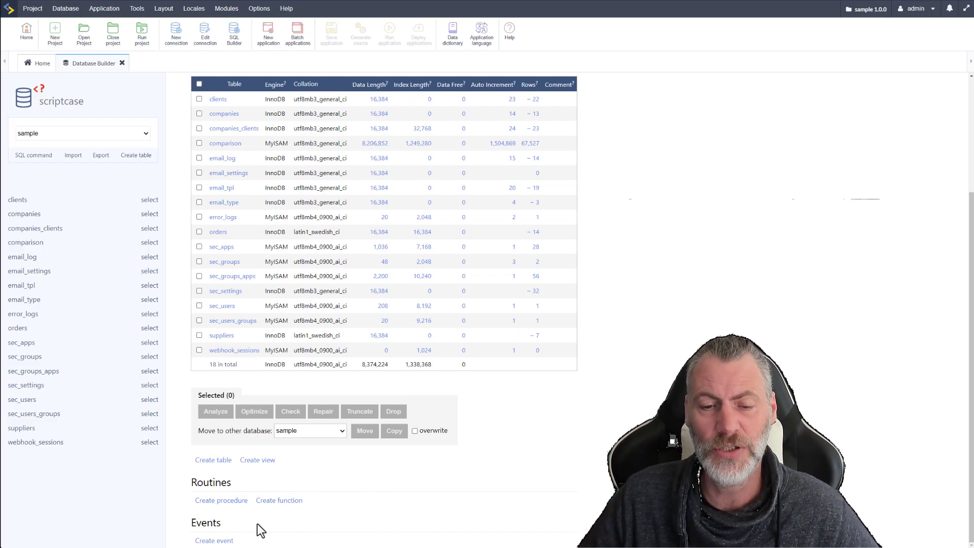
scroll(388, 504, "up", 2)
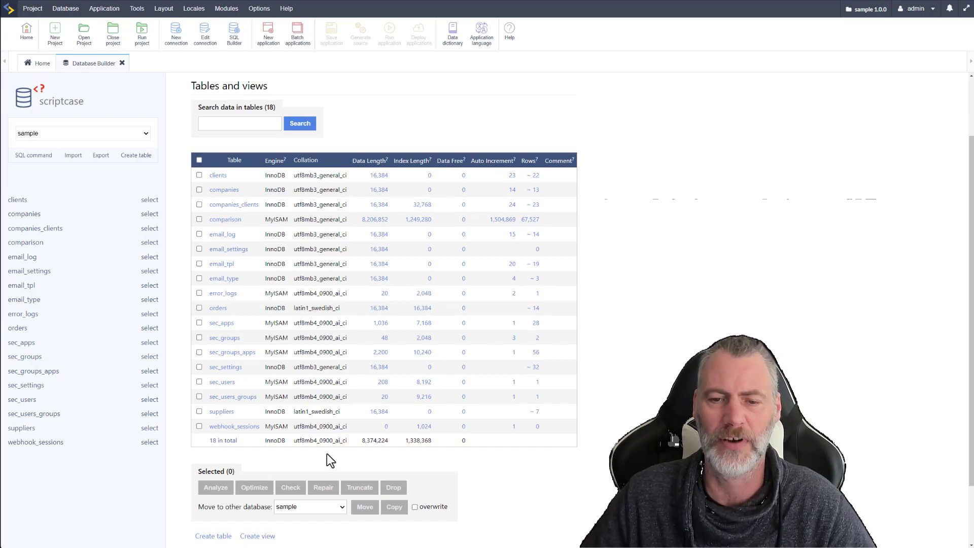
left_click(220, 181)
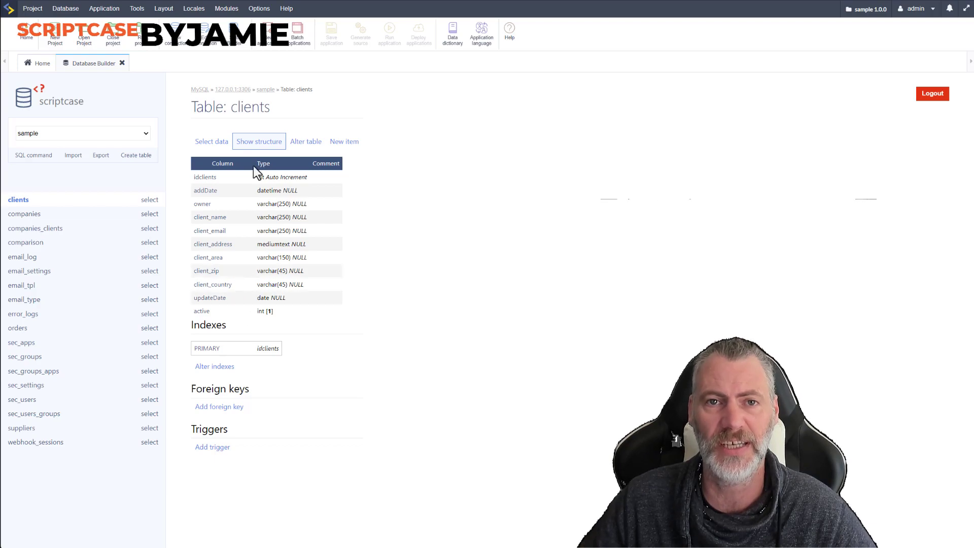
left_click(304, 145)
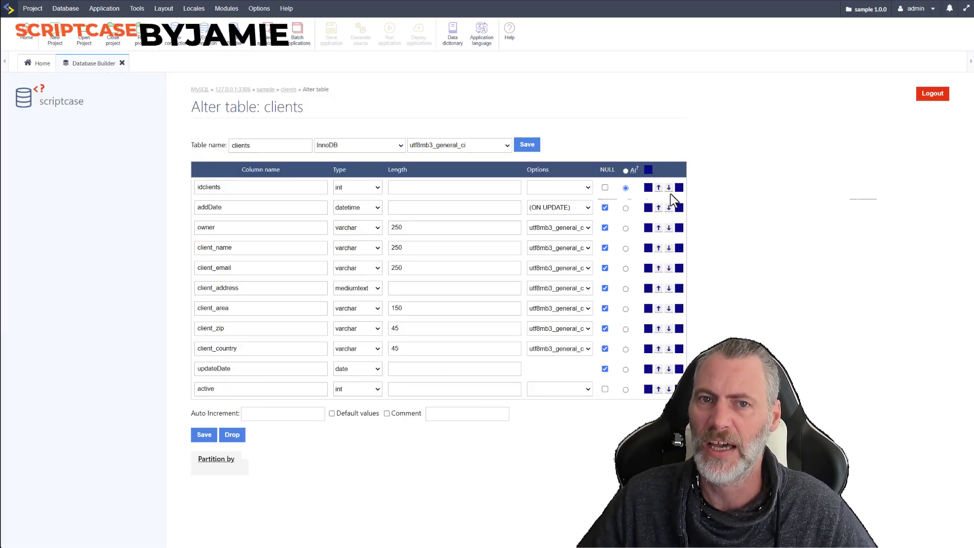
Move the owner column above addDate and back below it
left_click(659, 228)
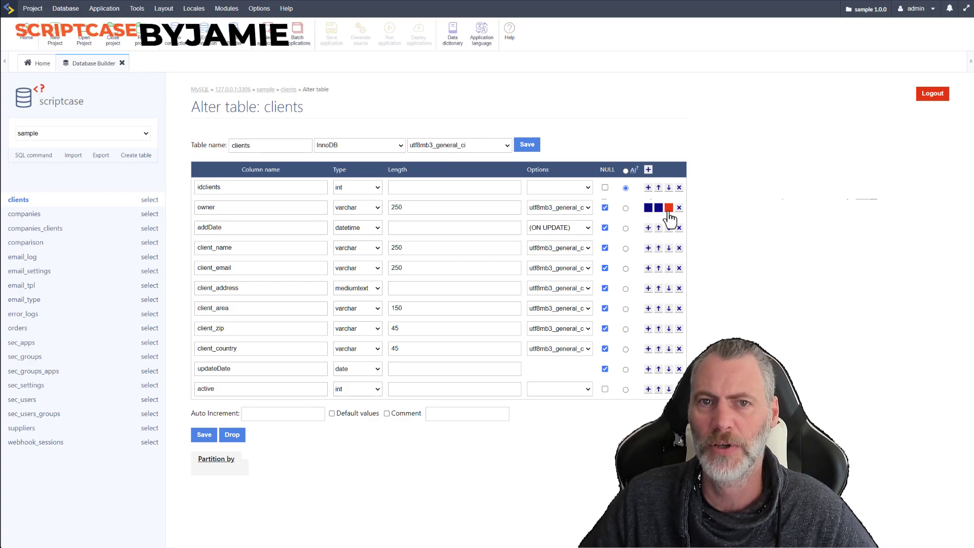
left_click(669, 208)
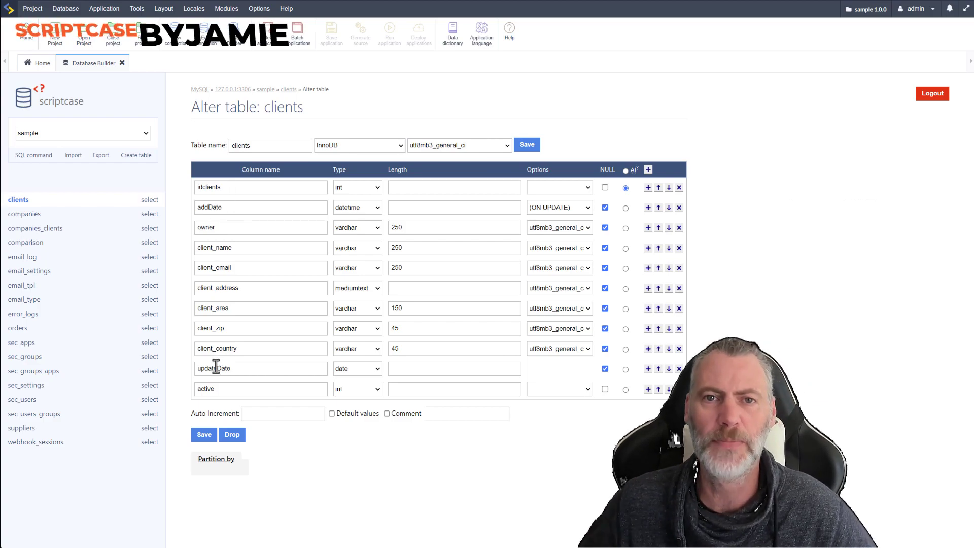
View the data types available for the client_email column and leave its type as varchar
left_click(376, 270)
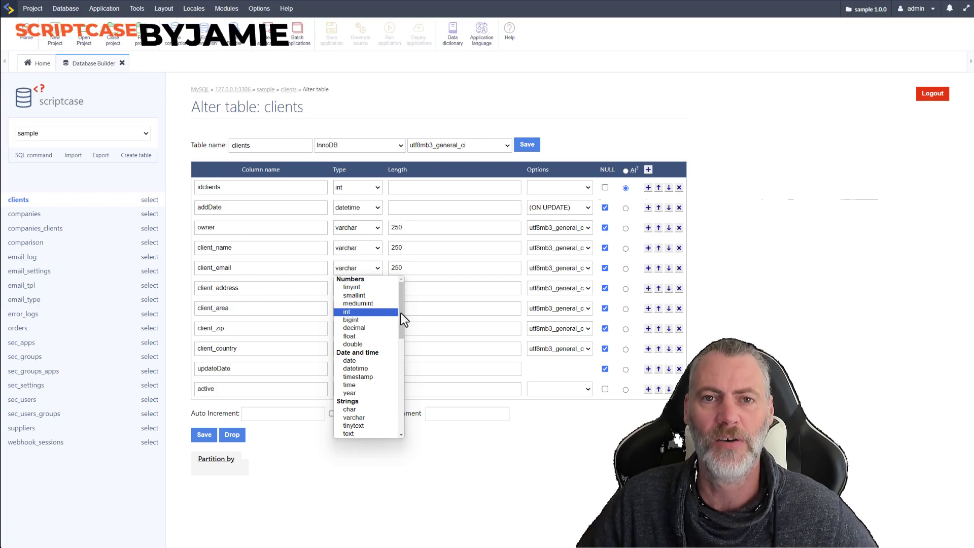
scroll(401, 324, "down", 3)
left_click(416, 269)
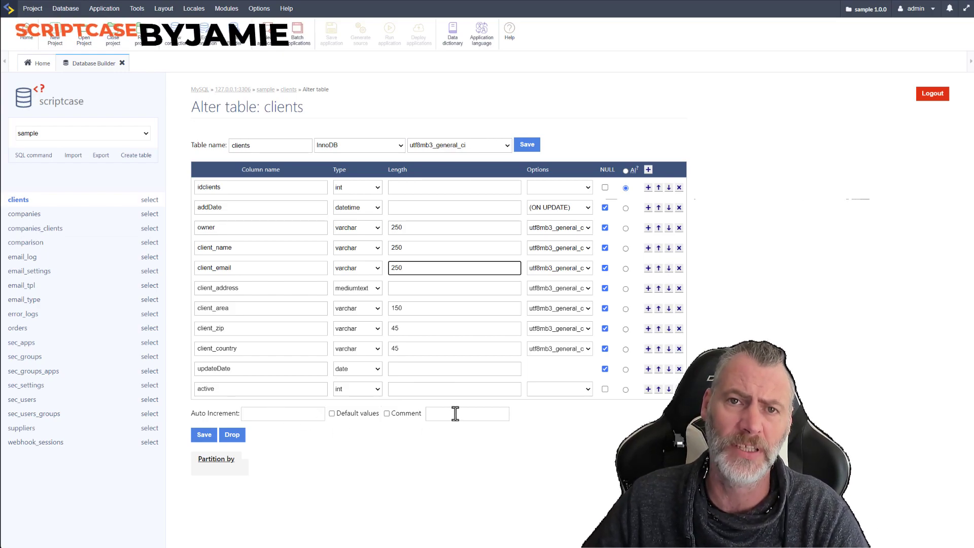
View the storage engines and collations available for the clients table without changing either
left_click(399, 146)
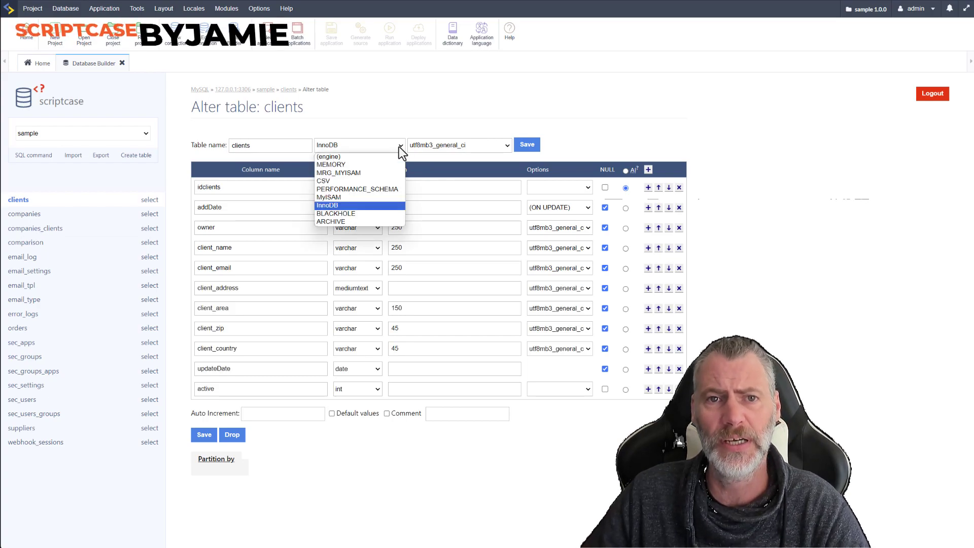
left_click(459, 158)
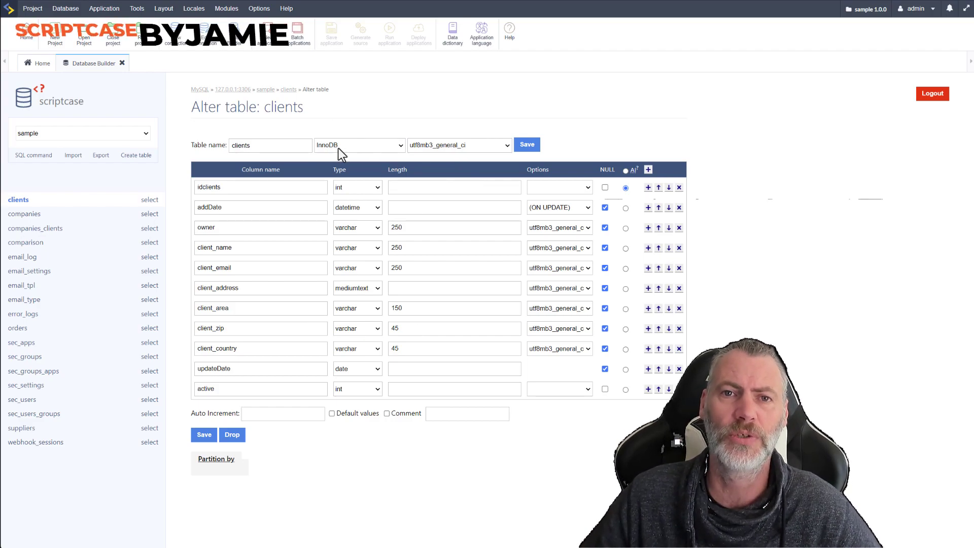
left_click(503, 146)
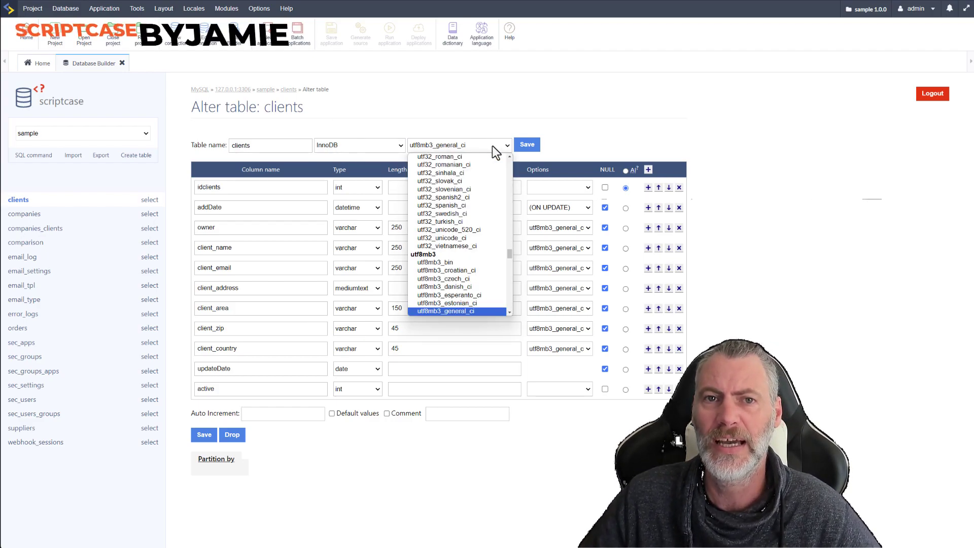
left_click(553, 163)
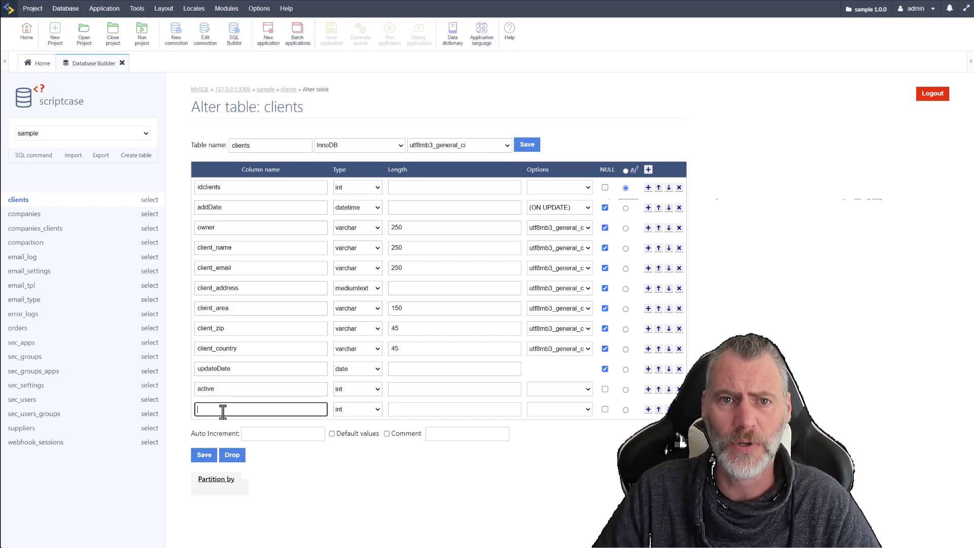
Name the new column in the clients table client_photo and move it up to directly below client_email
type("client_photo")
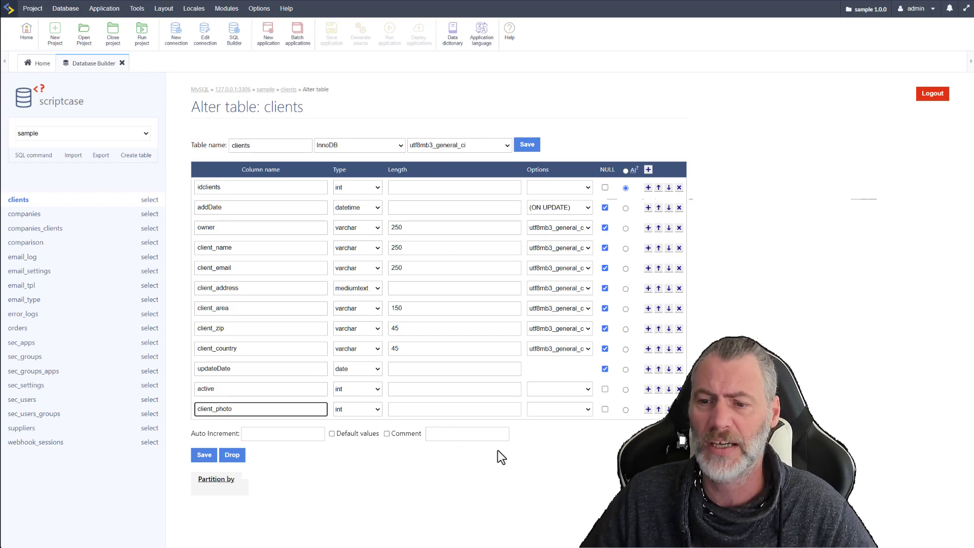
left_click(658, 409)
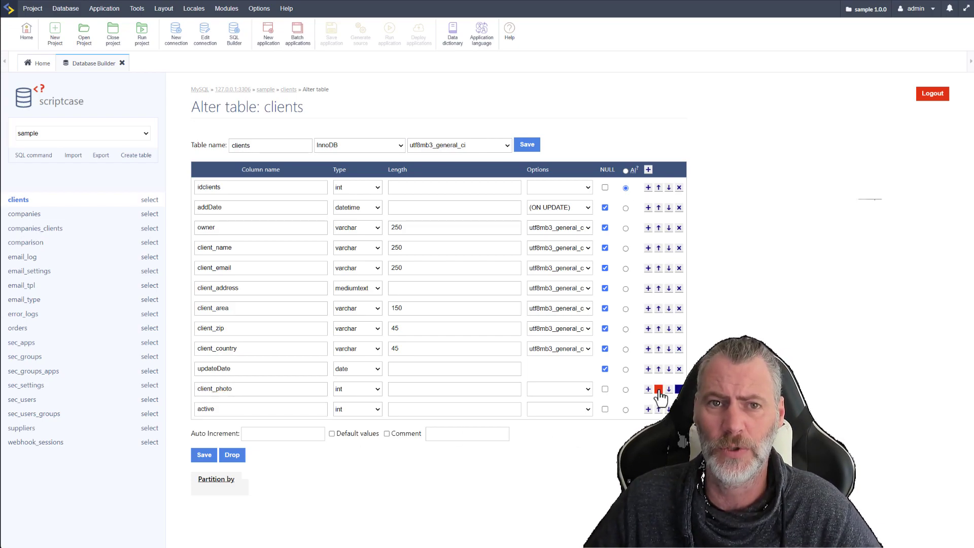
left_click(658, 390)
left_click(659, 369)
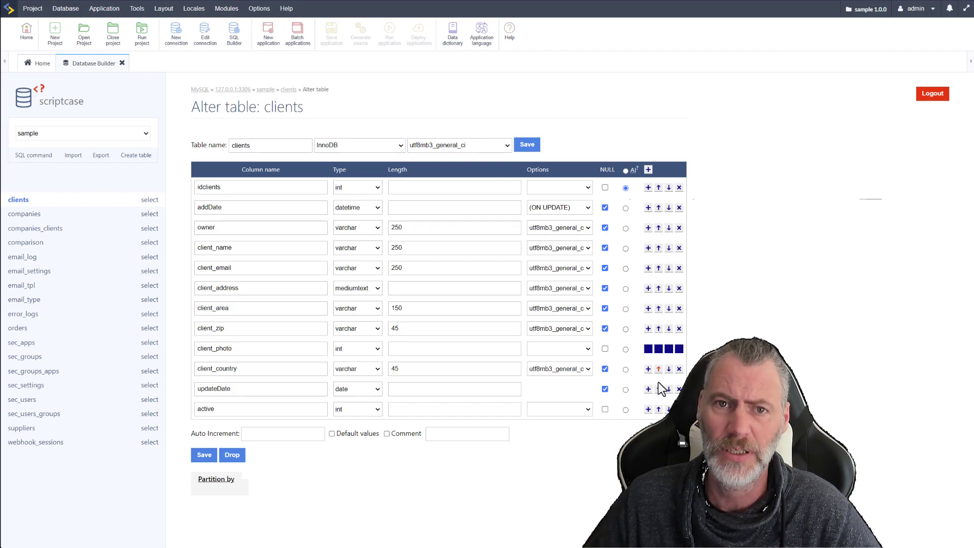
left_click(659, 348)
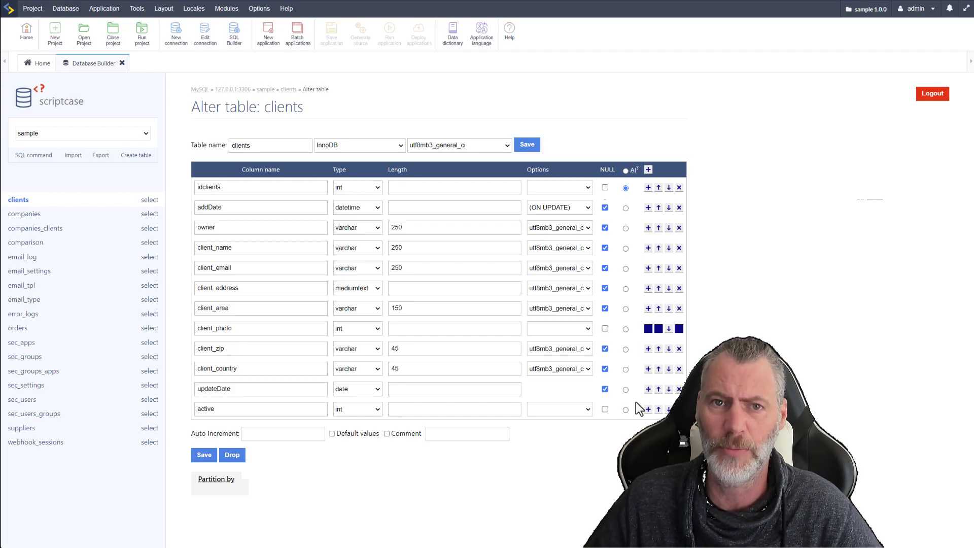
left_click(659, 328)
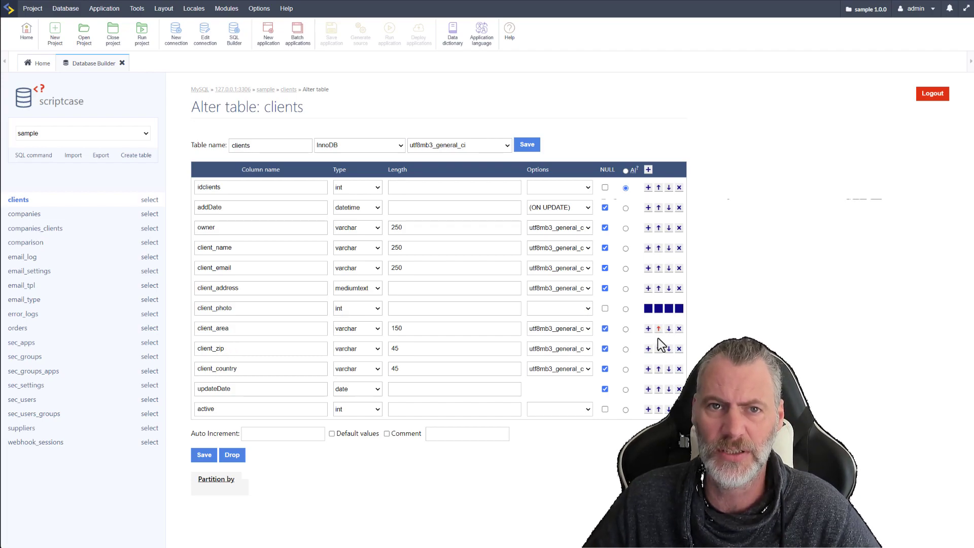
left_click(659, 308)
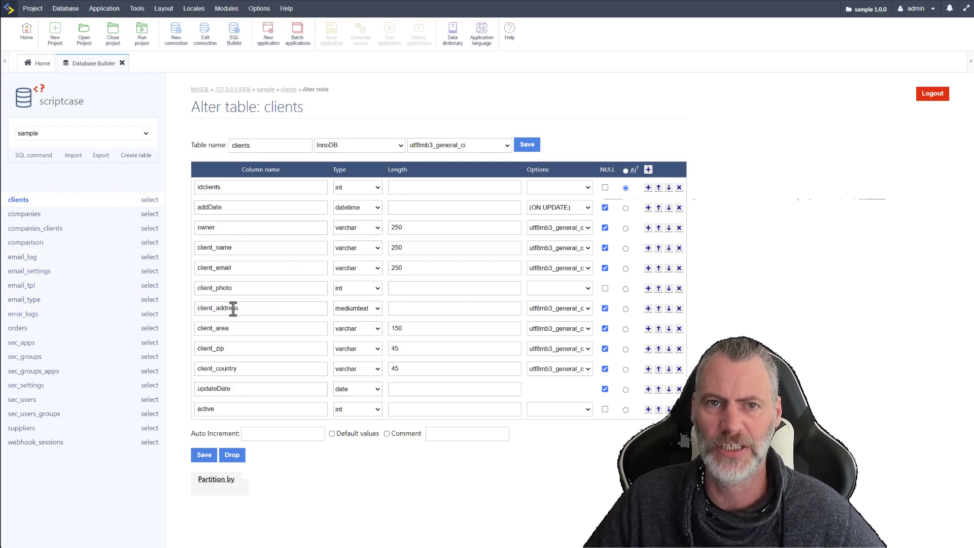
Set the client_photo column's type to varchar with a length of 250
left_click(376, 288)
left_click_drag(401, 316, 395, 349)
left_click(370, 341)
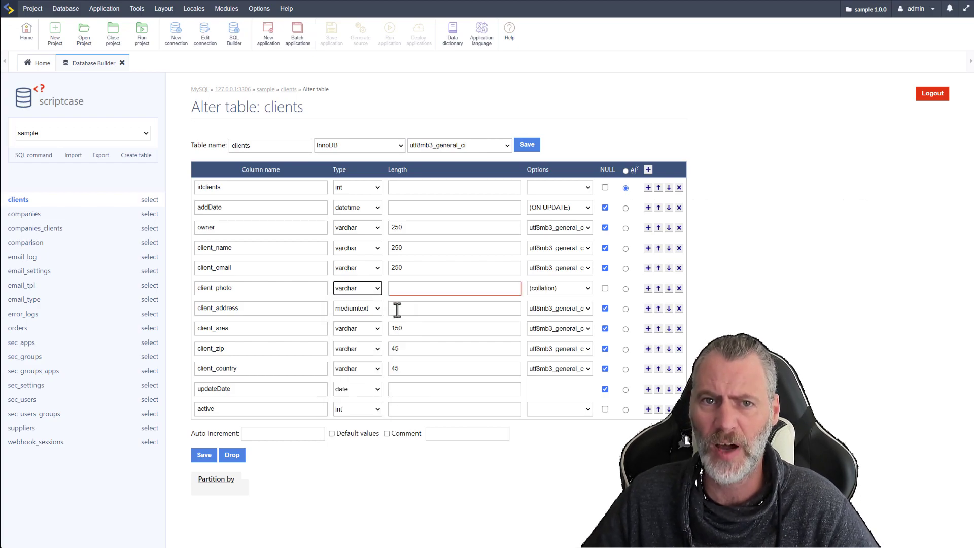
left_click(409, 288)
type("250")
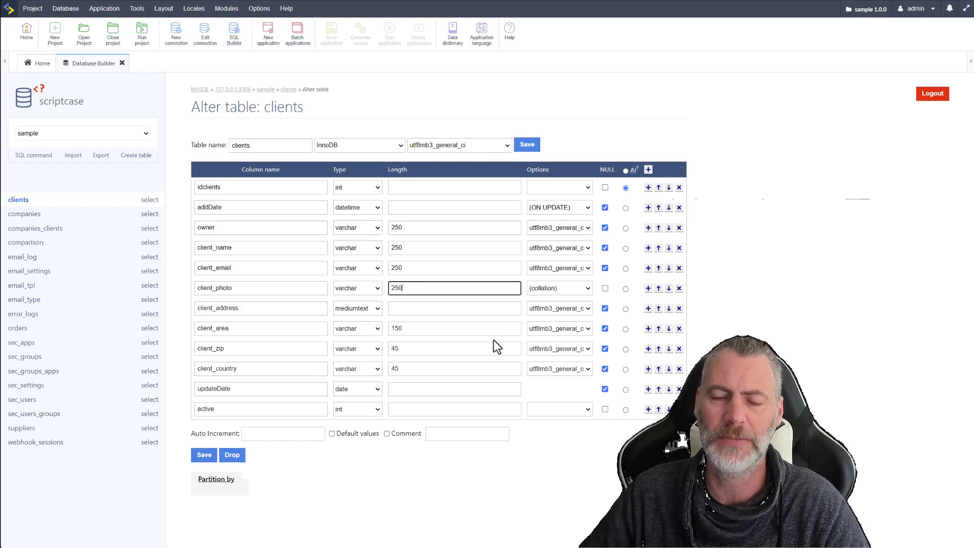
Change client_photo's type to blob, allow NULL values, and save the altered clients table
left_click(375, 288)
left_click_drag(400, 337, 403, 401)
left_click(354, 382)
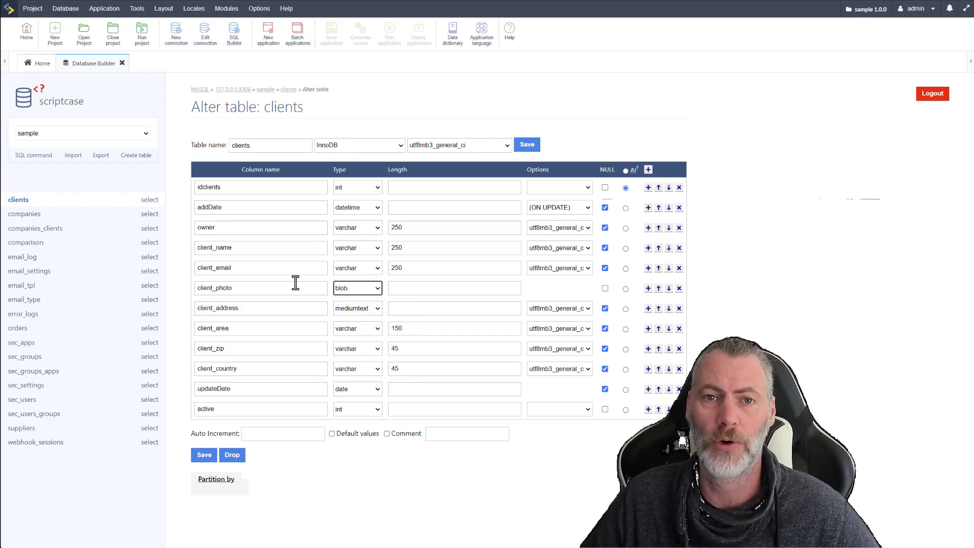
left_click(429, 289)
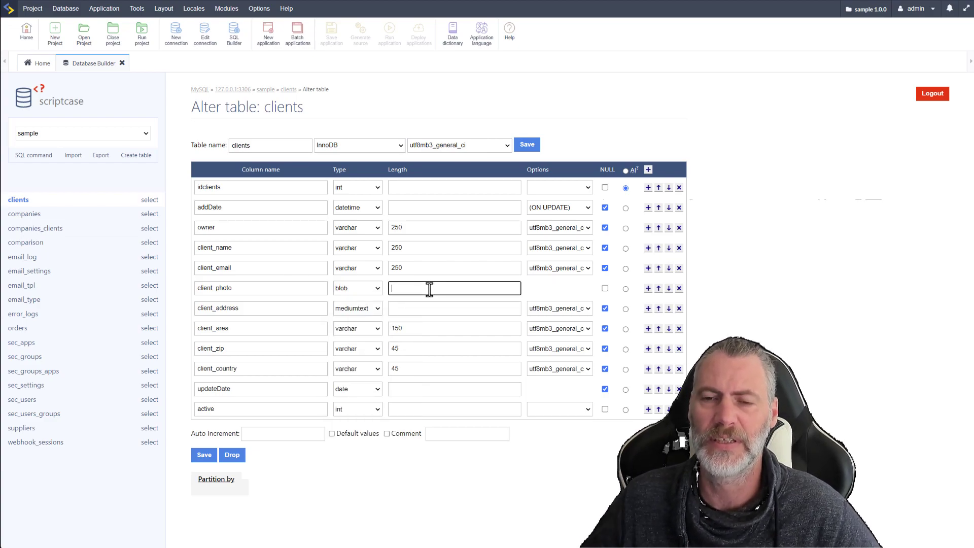
left_click(442, 299)
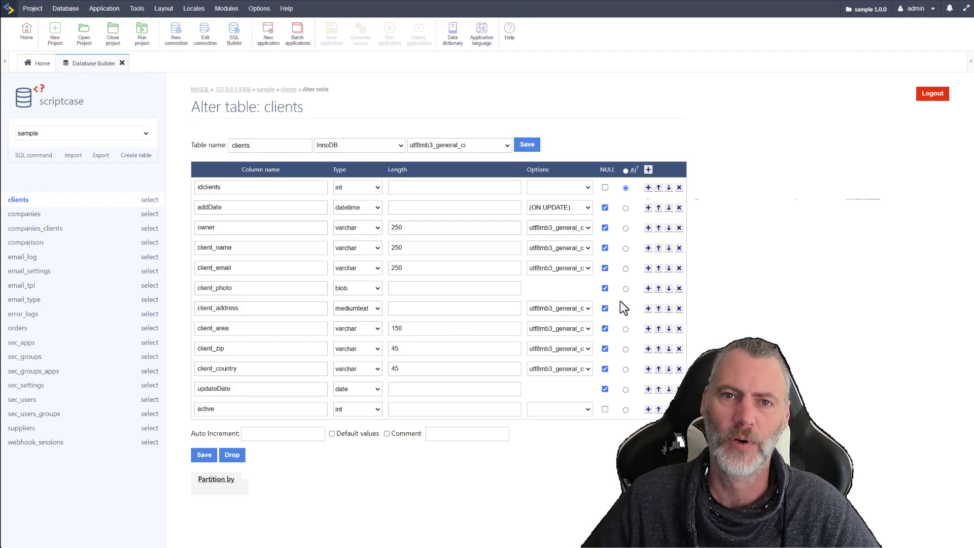
left_click(527, 145)
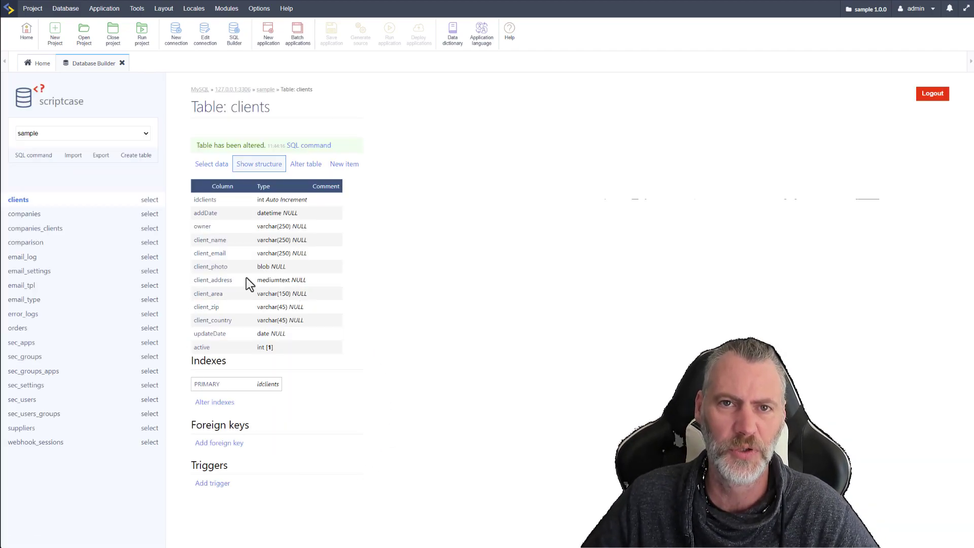
left_click_drag(233, 266, 191, 268)
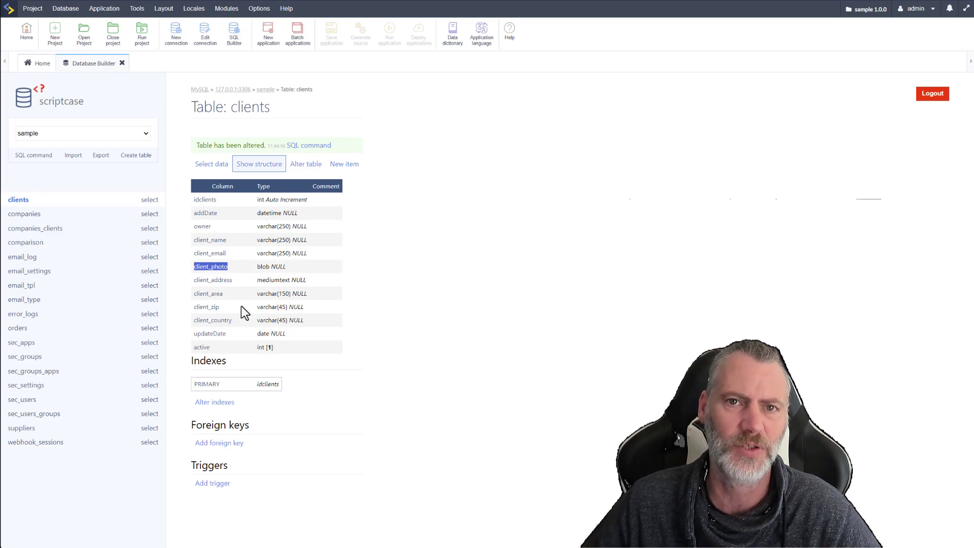
left_click(388, 275)
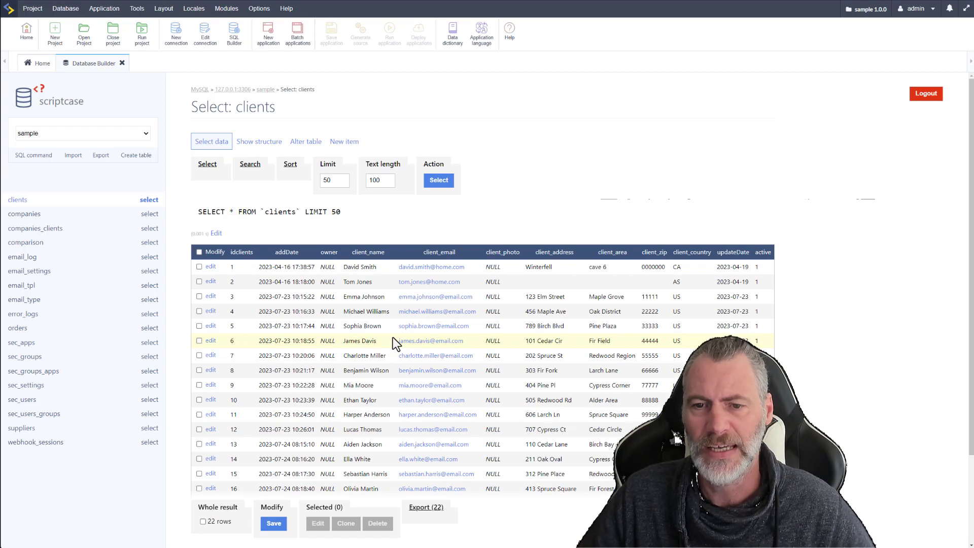
Look through the clients table's rows, view the eighth client's edit form with its photo upload field, and return to the rows
scroll(324, 350, "down", 2)
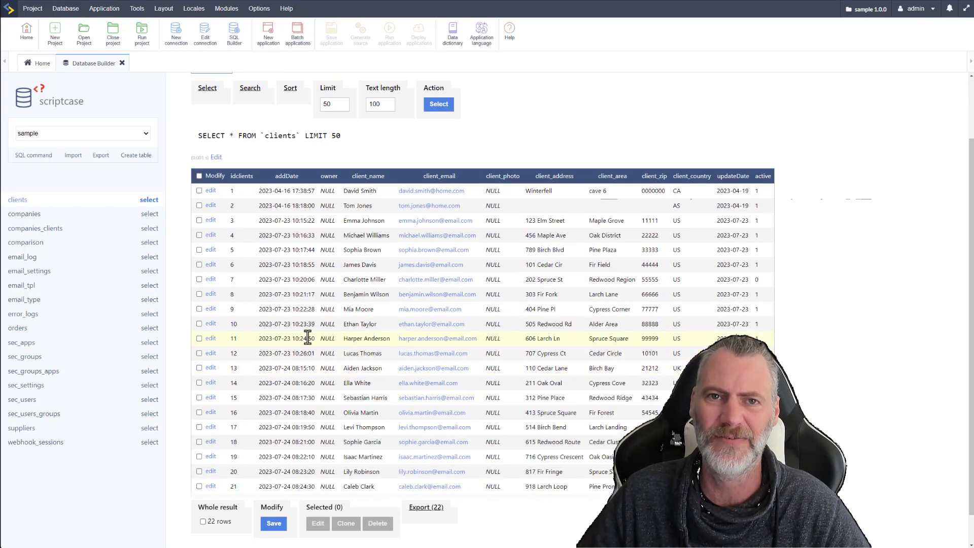
left_click(212, 295)
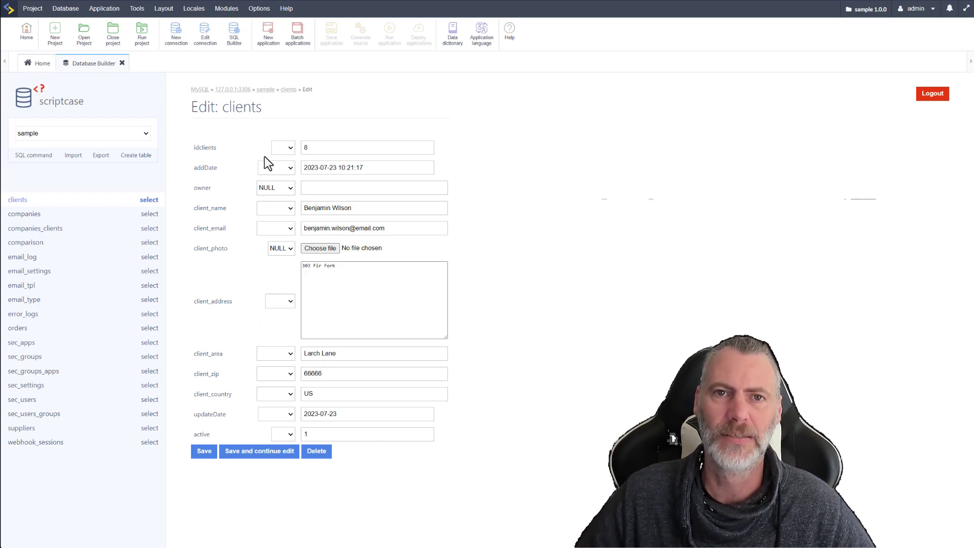
key("alt+Left")
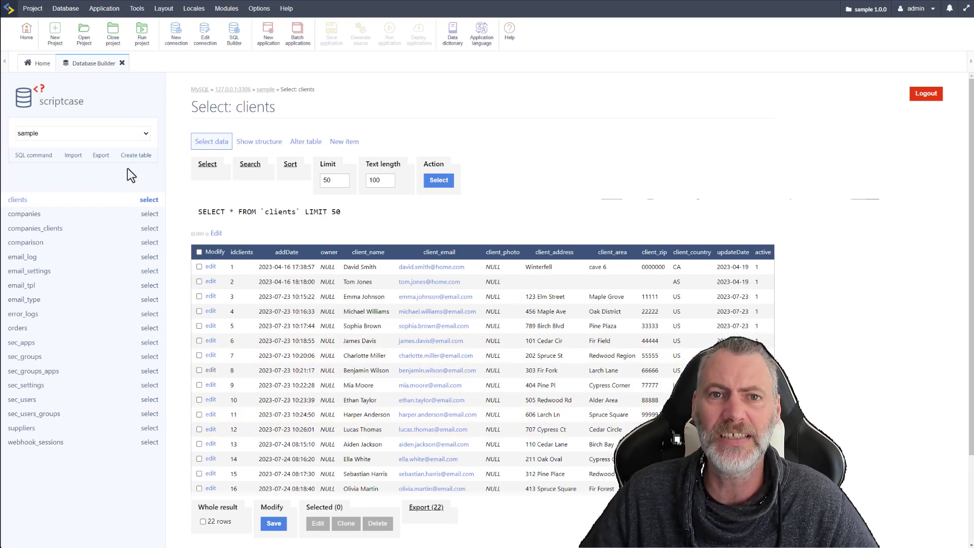
Run the SQL command SELECT * FROM `clients` WHERE `active` = 1; on the sample database and look across the result columns
left_click(30, 156)
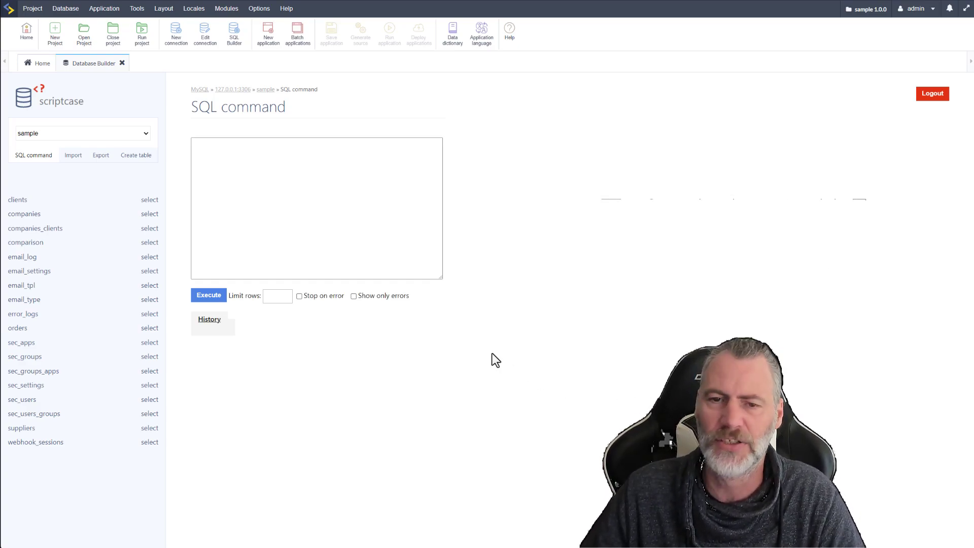
type("SELECT * FROM `clients` WHERE `active` = 1;")
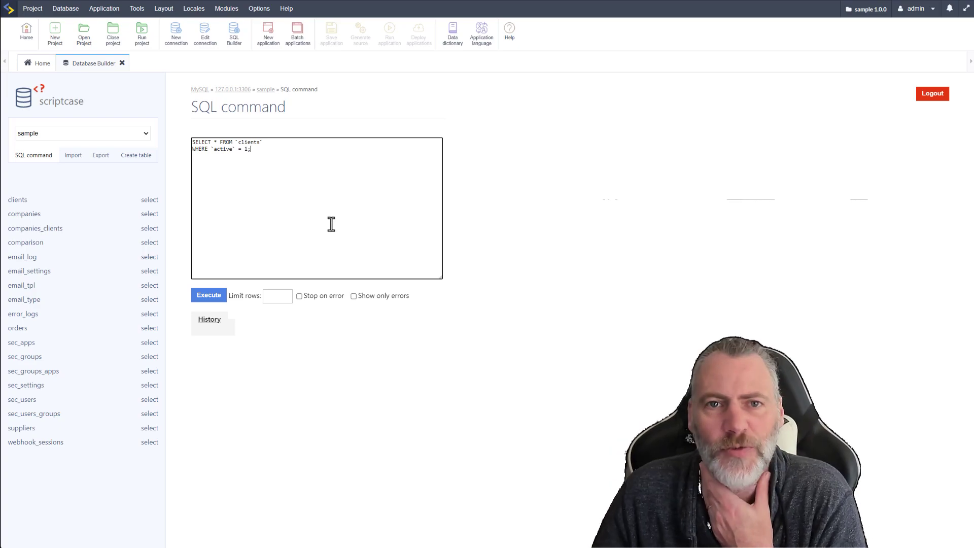
left_click(208, 296)
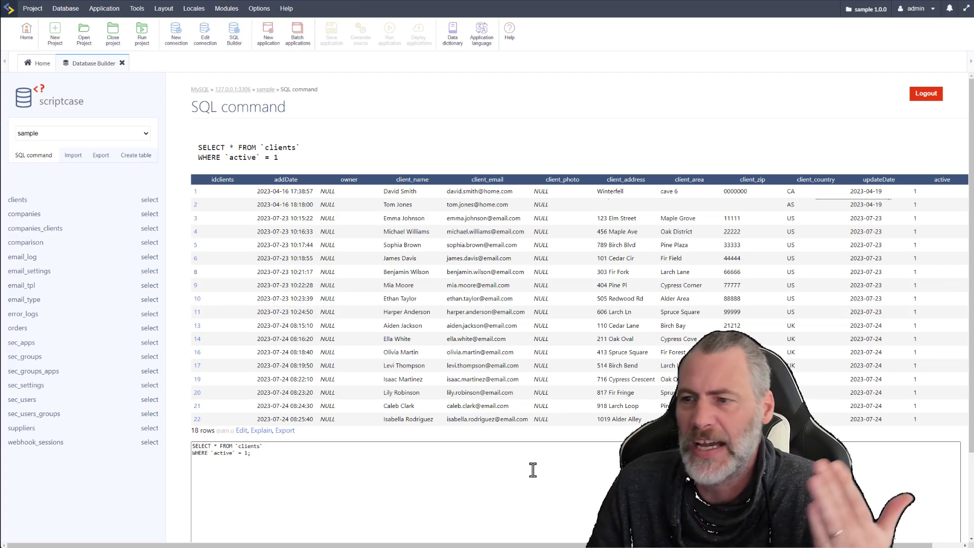
left_click_drag(409, 546, 493, 546)
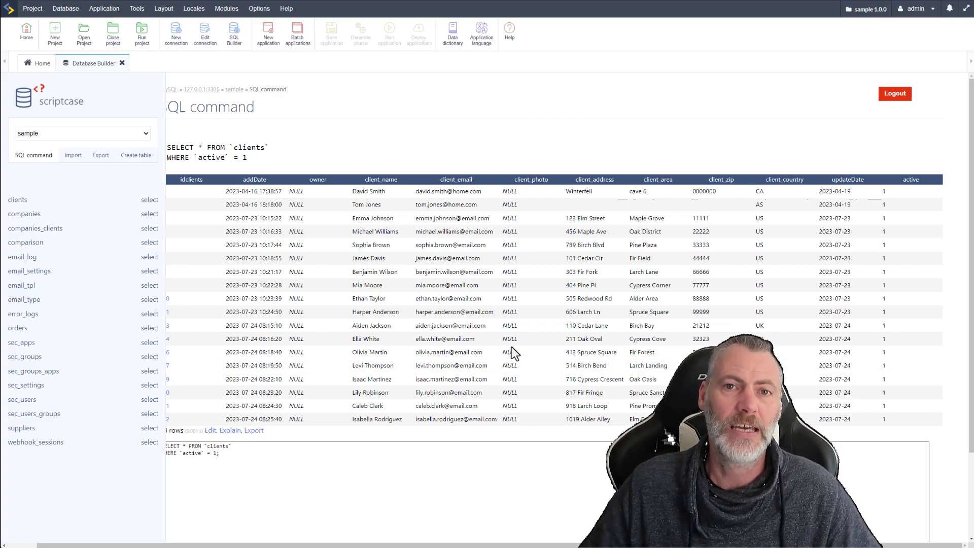
key("ctrl+a")
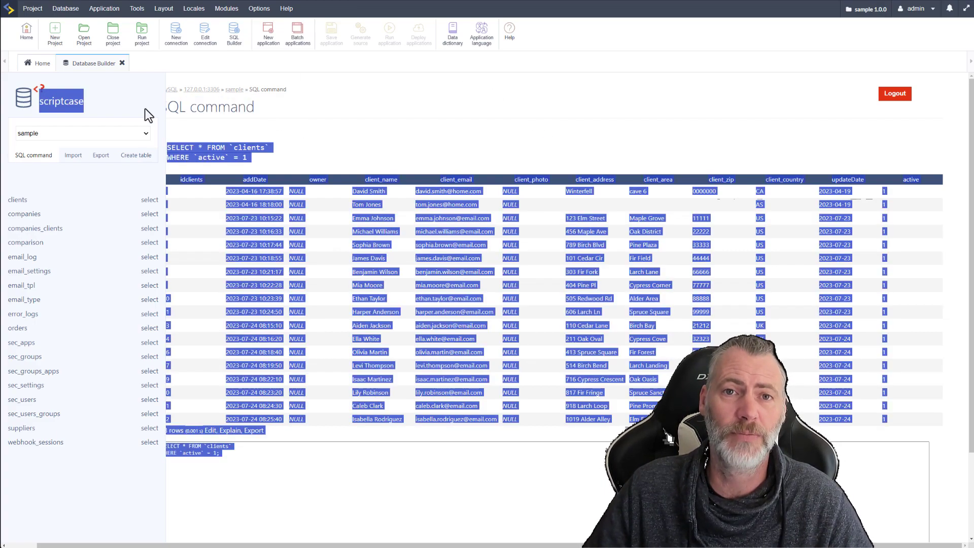
left_click(309, 115)
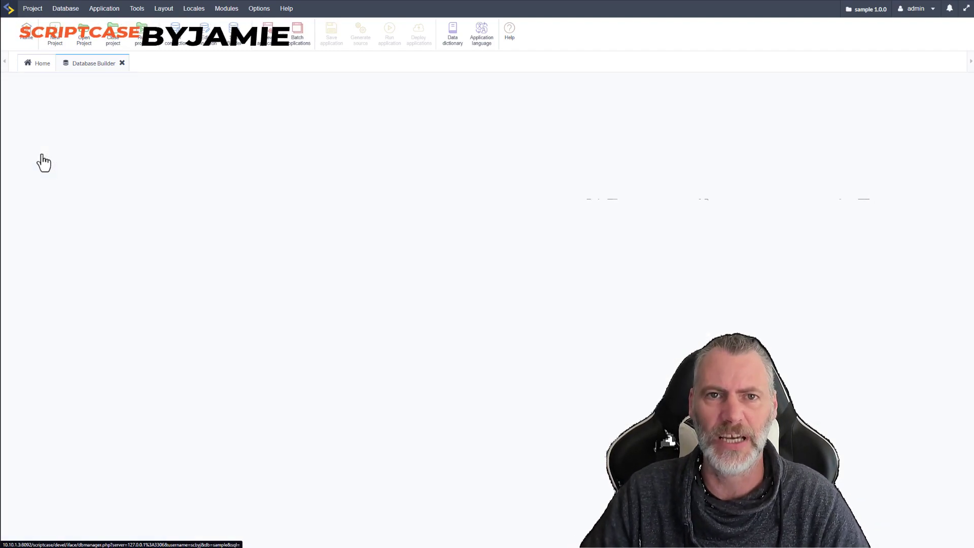
Switch from the sample database to project_four and open its books table
left_click(80, 134)
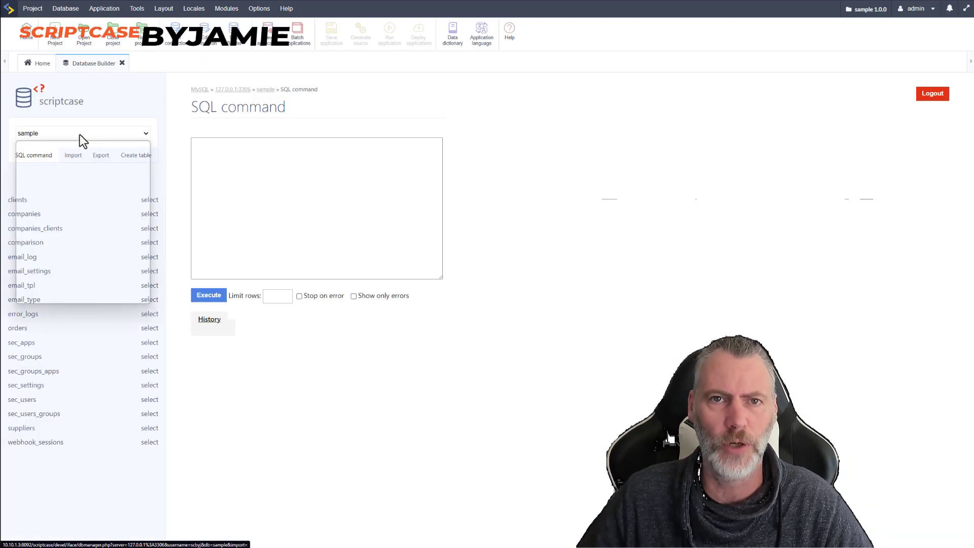
scroll(66, 212, "down", 2)
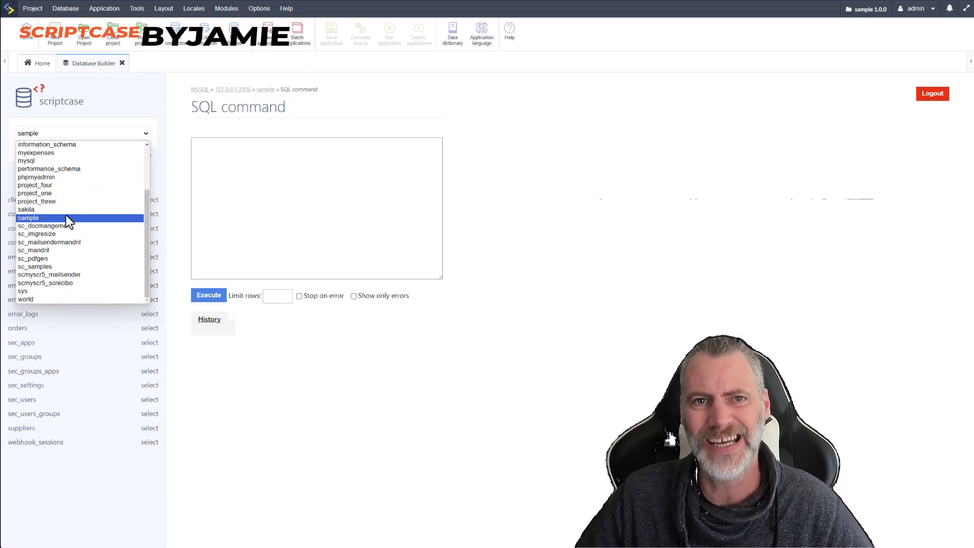
left_click(34, 186)
left_click(102, 228)
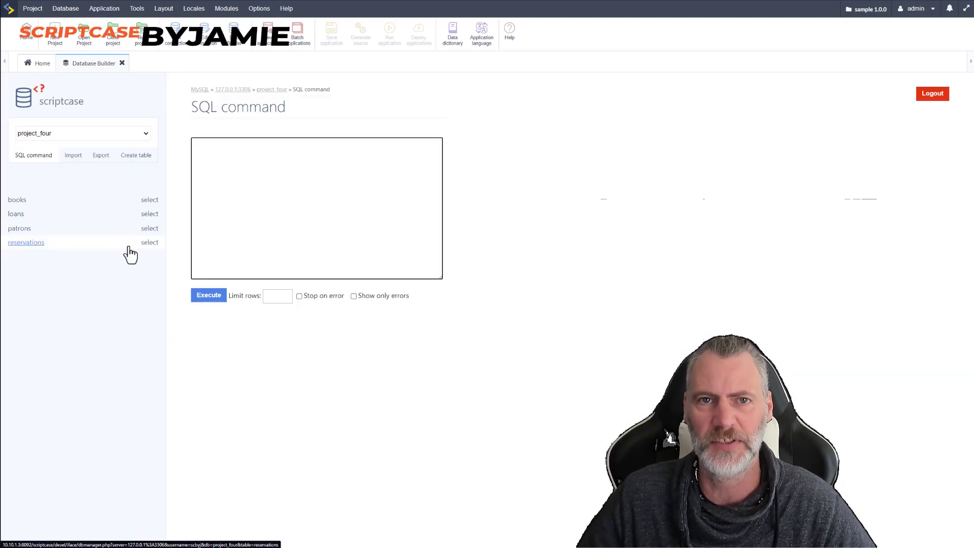
left_click(24, 201)
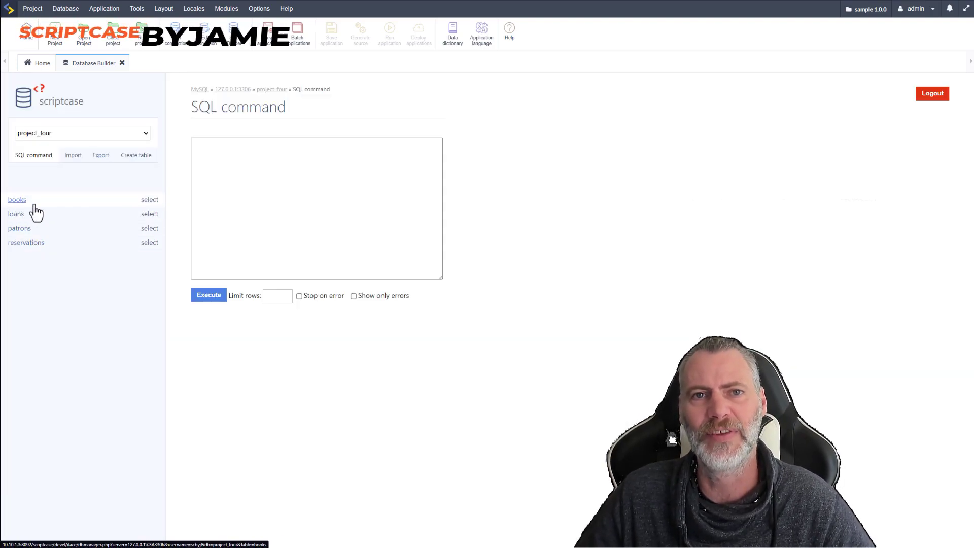